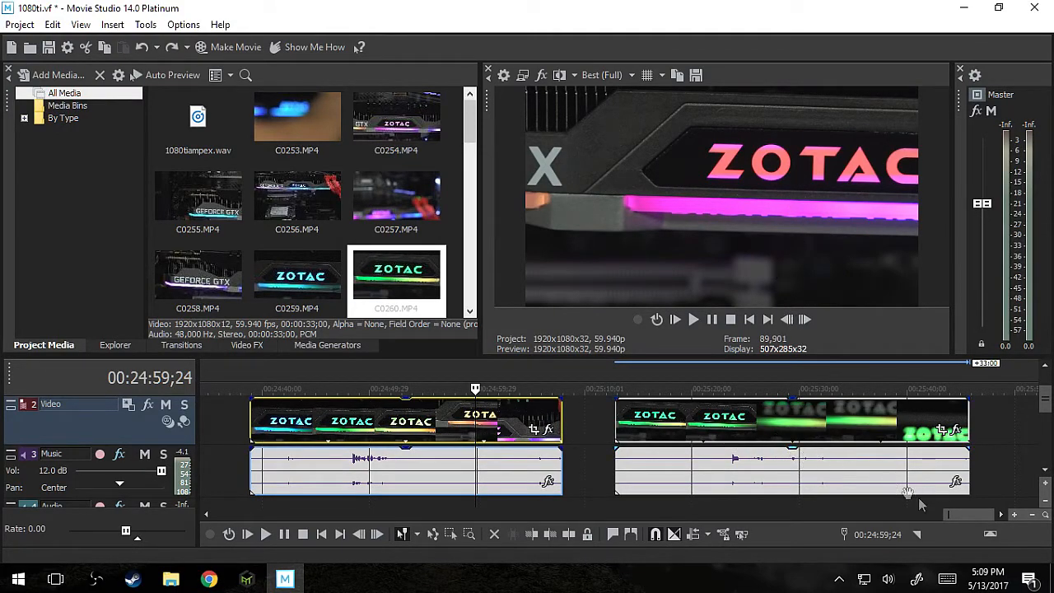
Move the first video clip with its grouped audio along the timeline and trim off its beginning
mouse_move(966, 515)
mouse_down()
mouse_move(954, 514)
mouse_move(964, 517)
mouse_up()
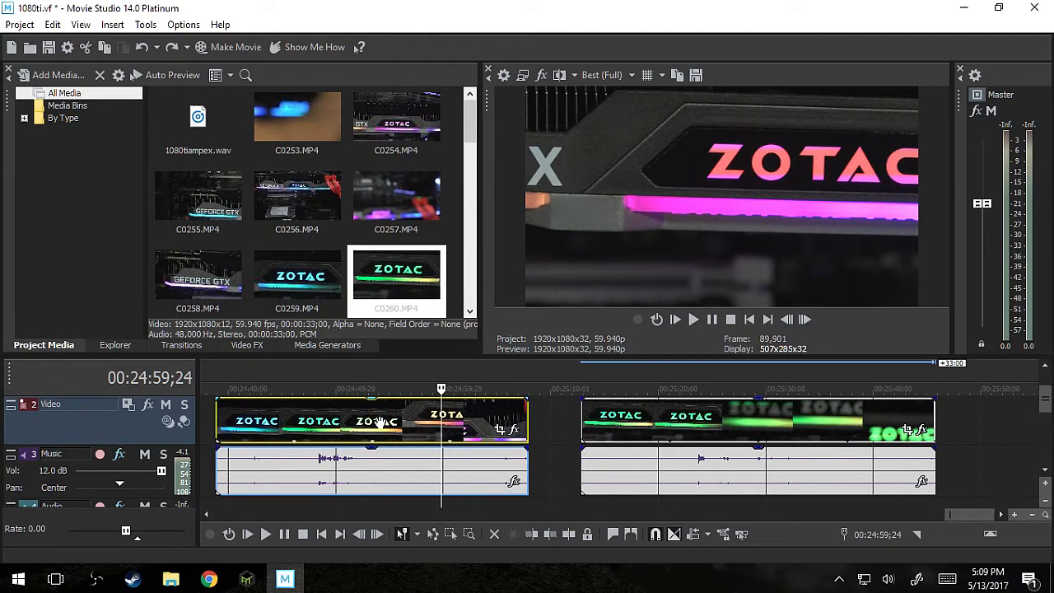
drag(404, 416, 395, 441)
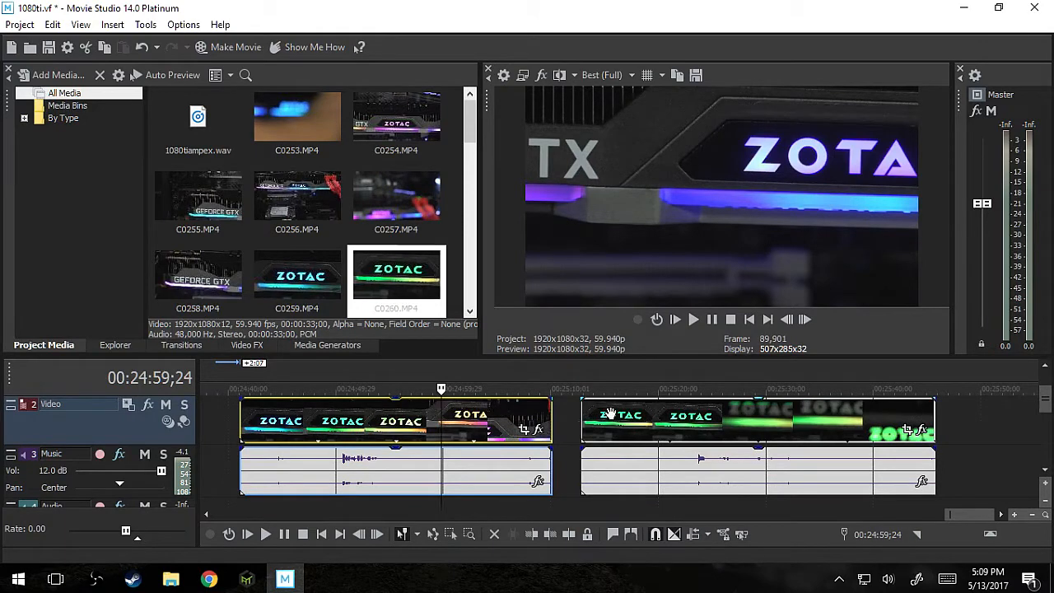
drag(489, 429, 253, 422)
drag(319, 429, 358, 427)
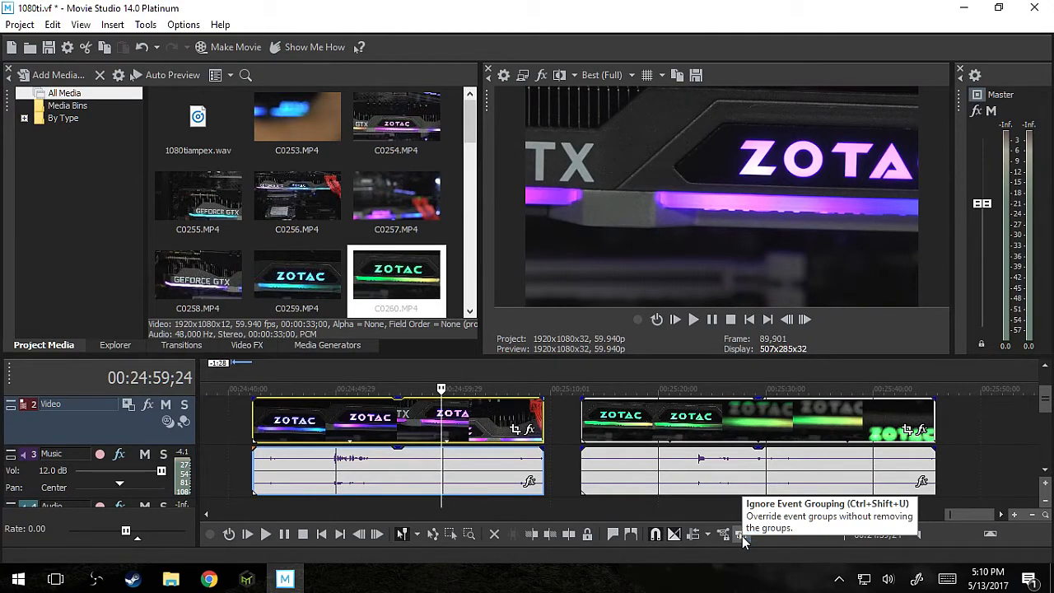
Enable Ignore Event Grouping and shift the first clip's video earlier and its audio later, independently of each other
click(741, 535)
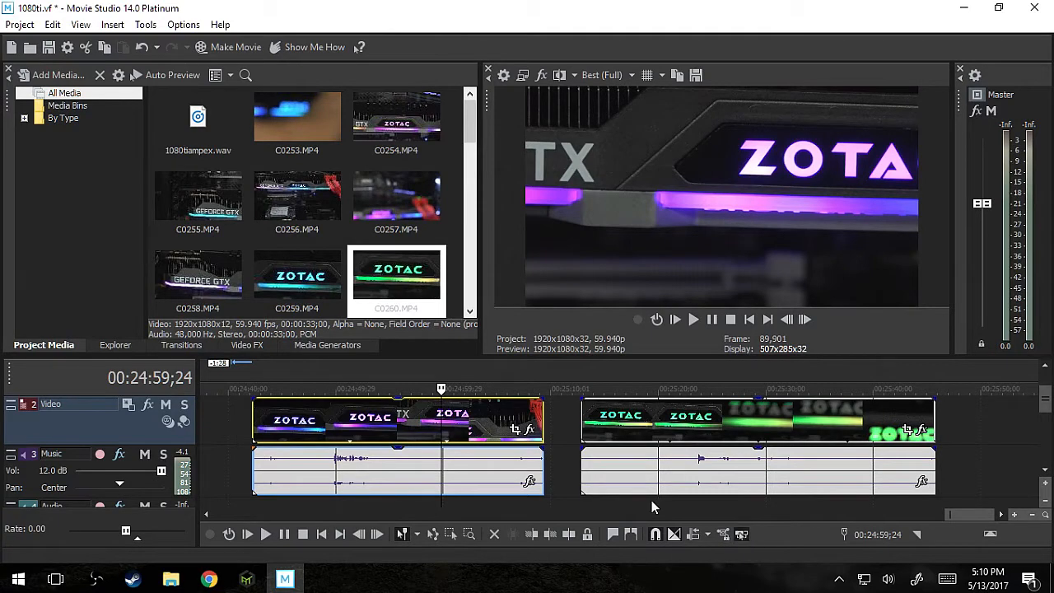
drag(399, 435, 382, 421)
click(408, 487)
drag(408, 488, 426, 487)
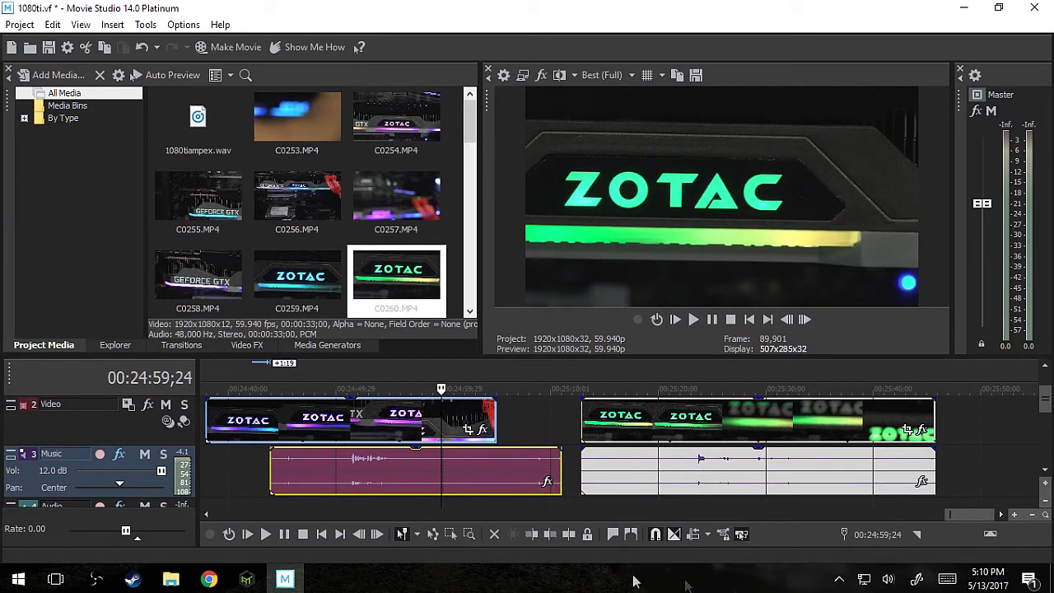
mouse_move(394, 418)
mouse_down()
mouse_move(413, 420)
mouse_move(394, 421)
mouse_up()
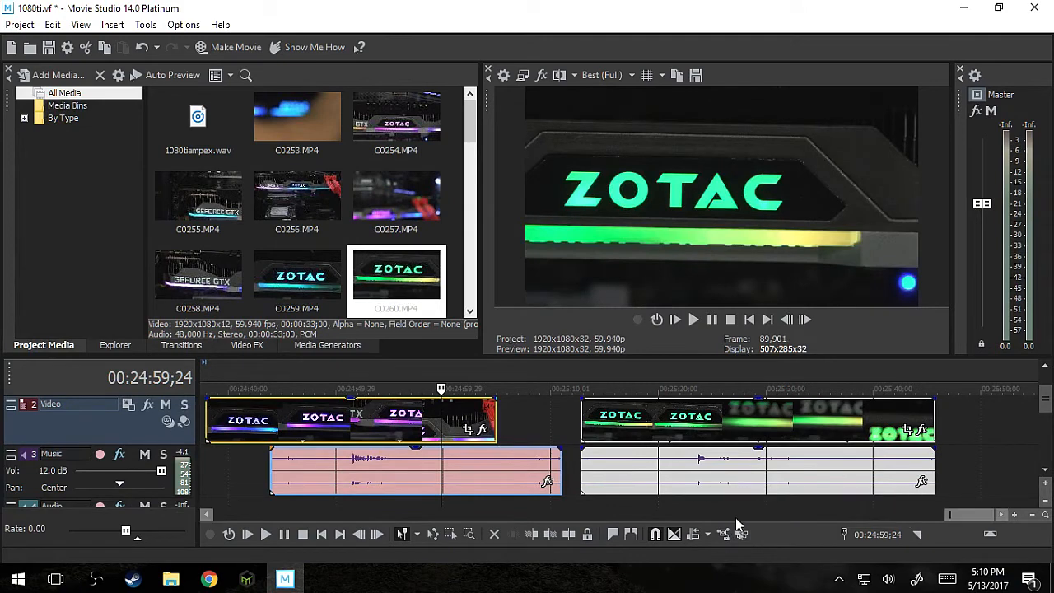
Undo the separate video and audio moves, and move the grouped first clip slightly later on the timeline
key(ctrl+z)
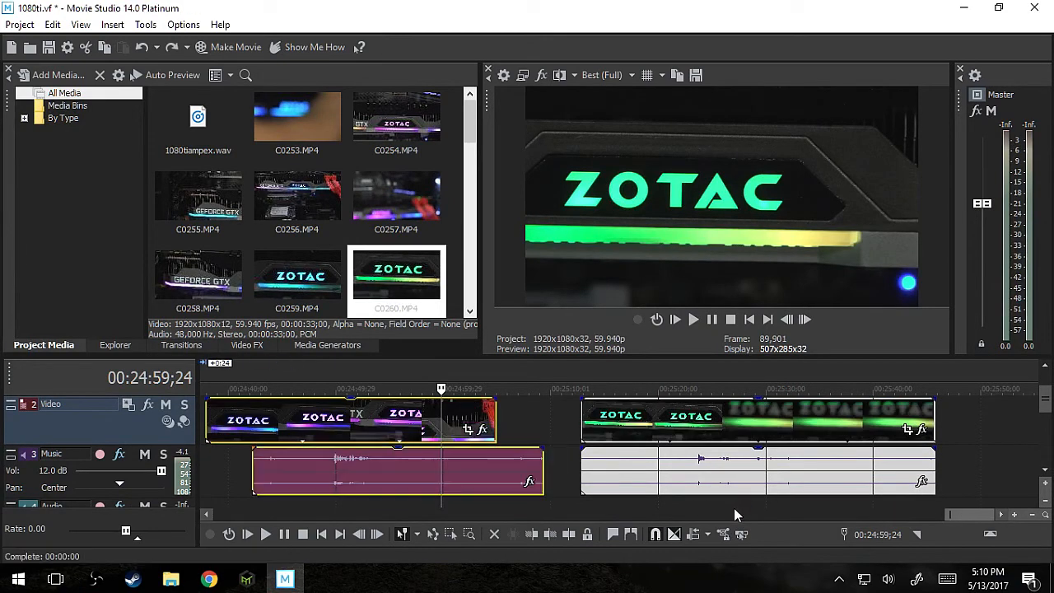
key(ctrl+z)
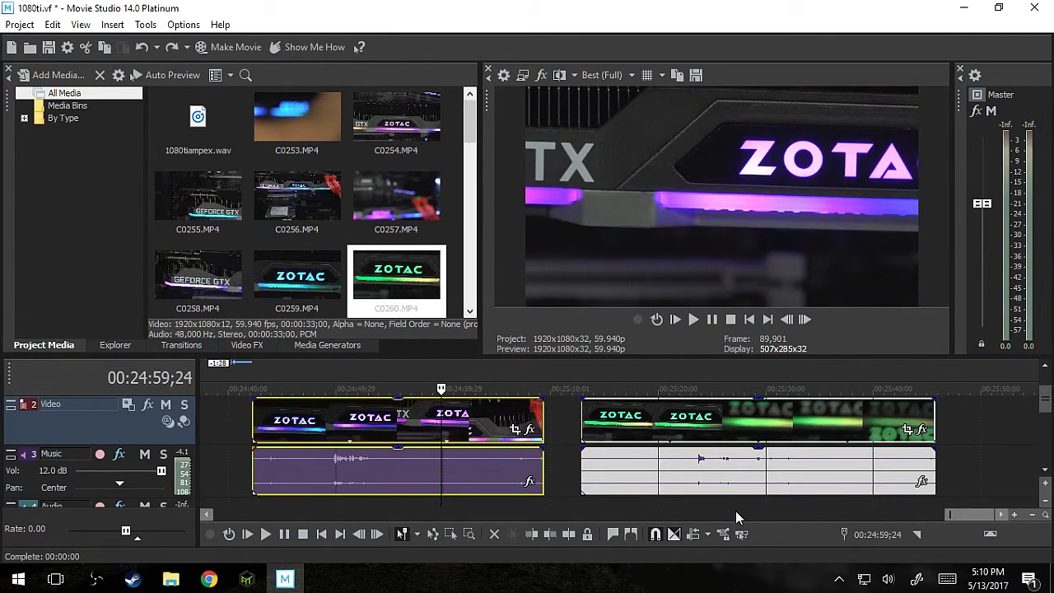
mouse_move(488, 423)
mouse_down()
mouse_move(442, 424)
mouse_move(493, 424)
mouse_up()
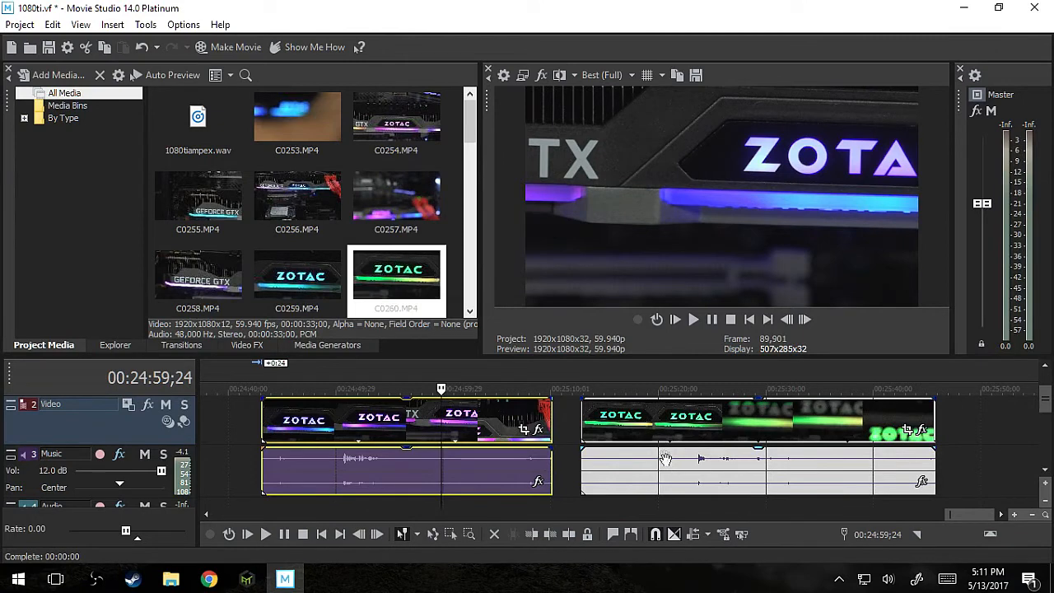
Mute the Music and Audio tracks
click(1043, 434)
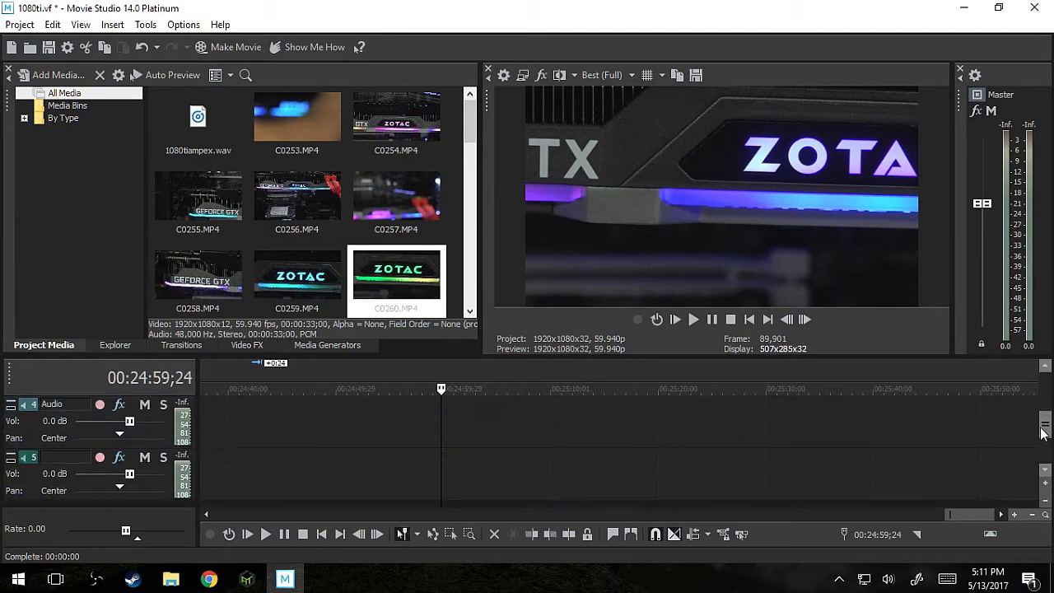
drag(1039, 416, 1041, 393)
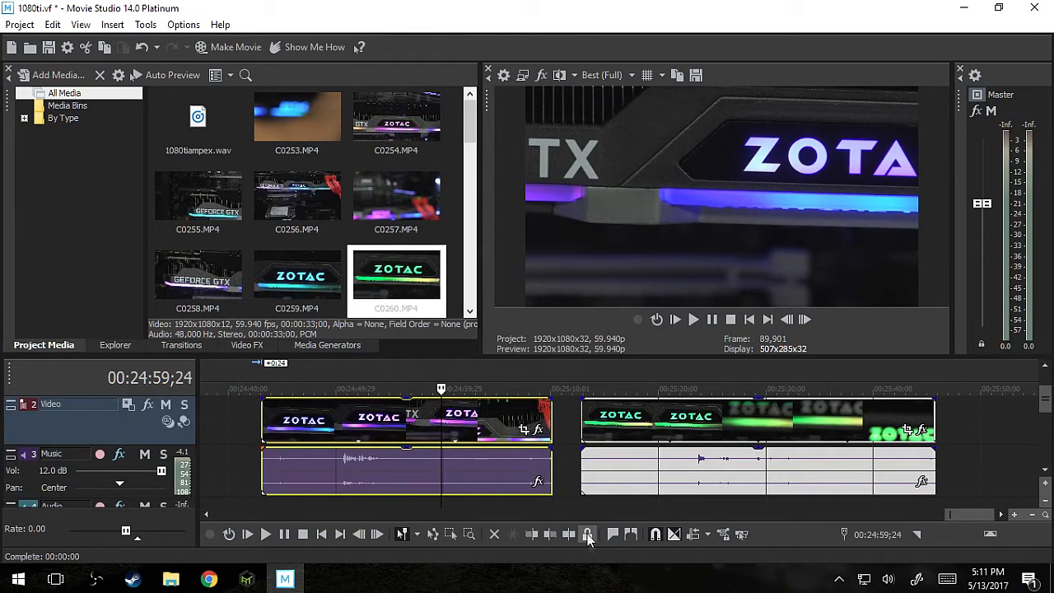
click(145, 454)
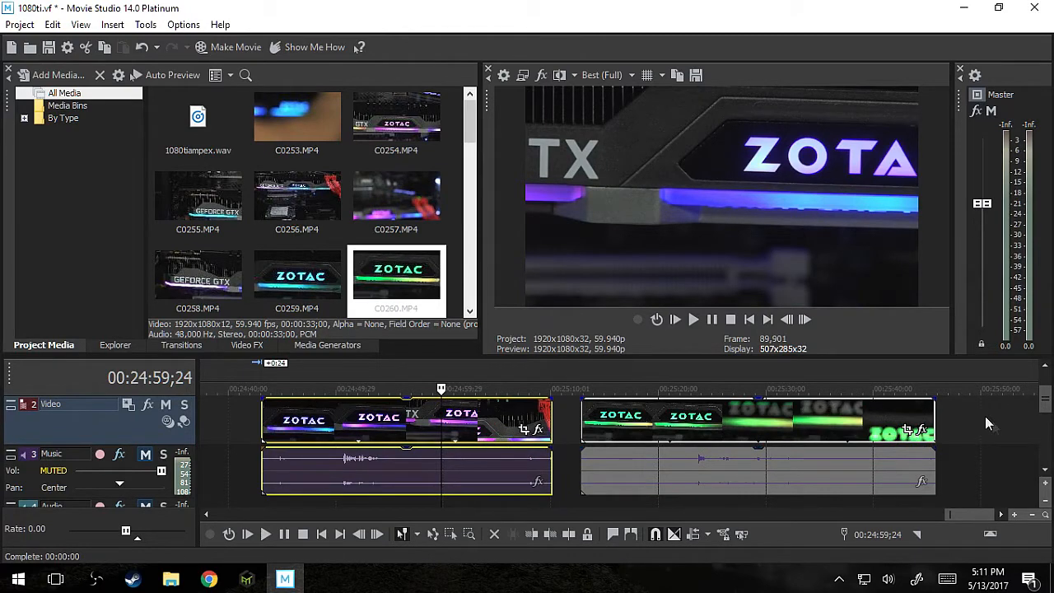
Move the second clip's audio onto the Audio track beneath the first clip, and delete the second clip's video
click(1045, 469)
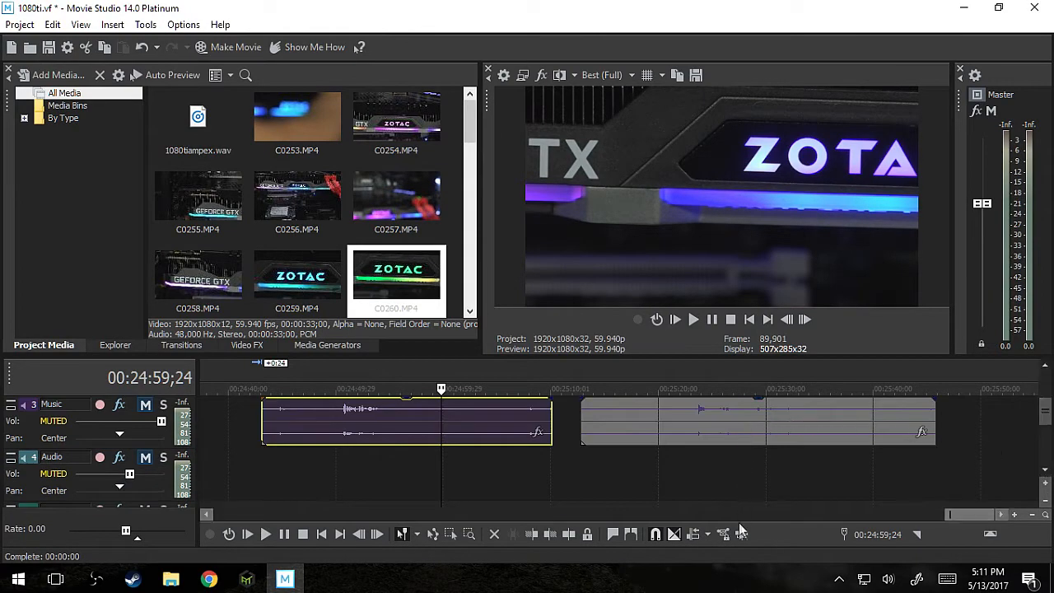
drag(746, 415, 422, 484)
click(1045, 365)
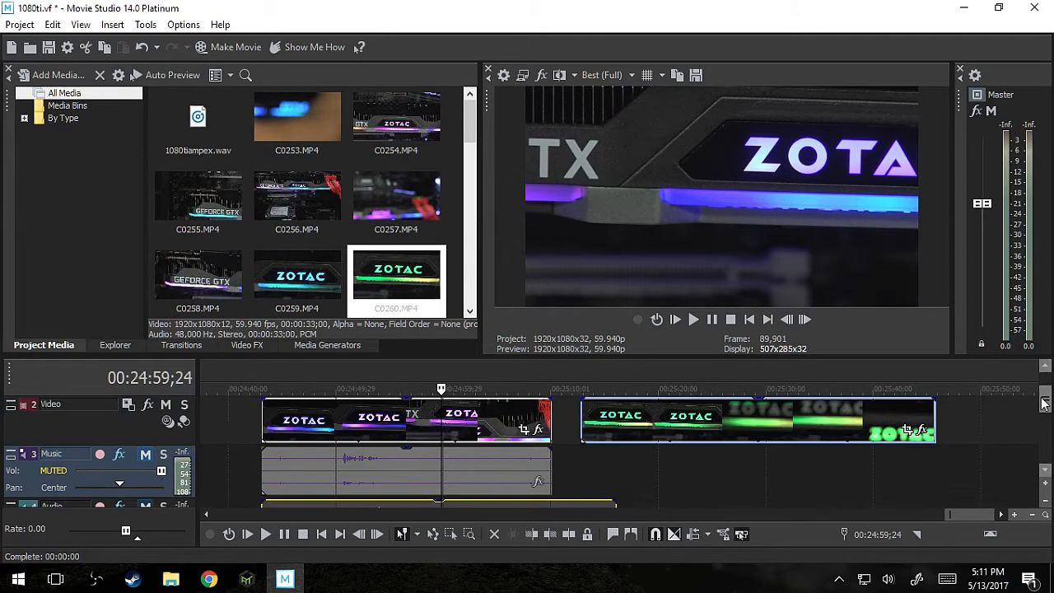
click(740, 427)
key(Delete)
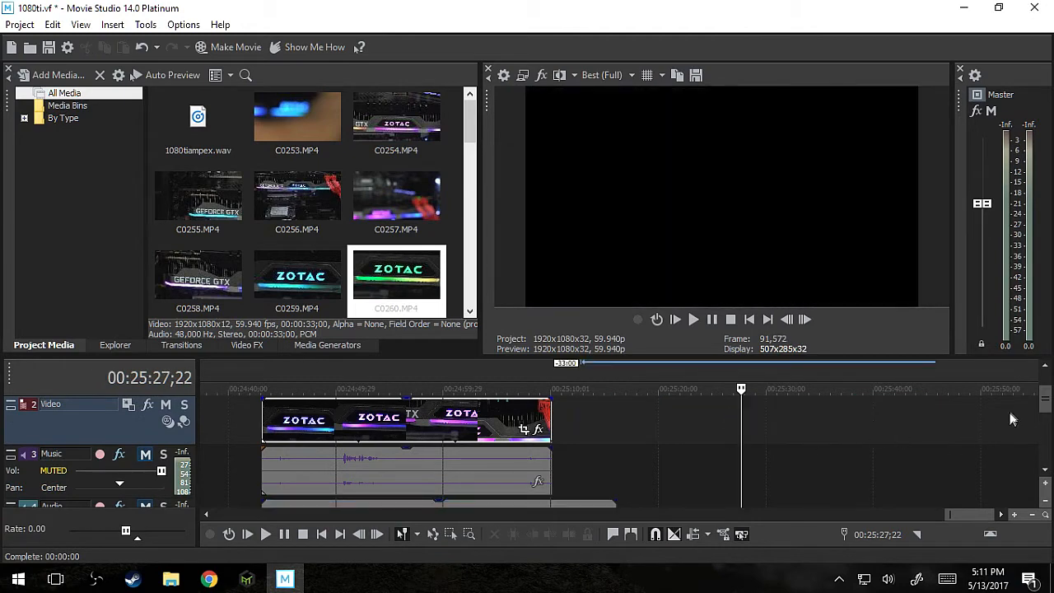
Trim the end of the event on the Audio track to match the end of the first clip
drag(1042, 405, 1041, 427)
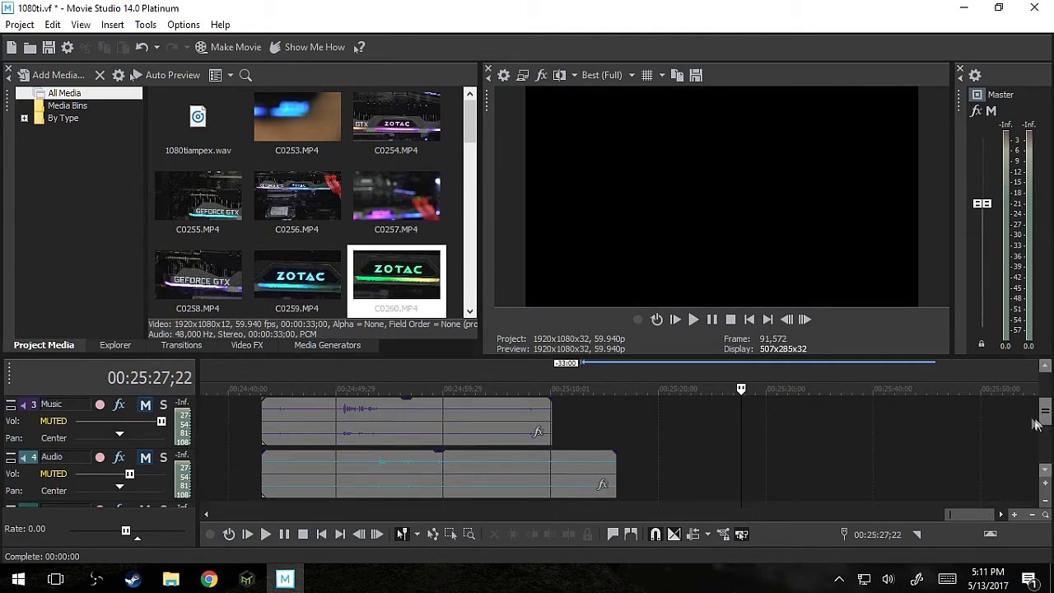
drag(616, 470, 552, 469)
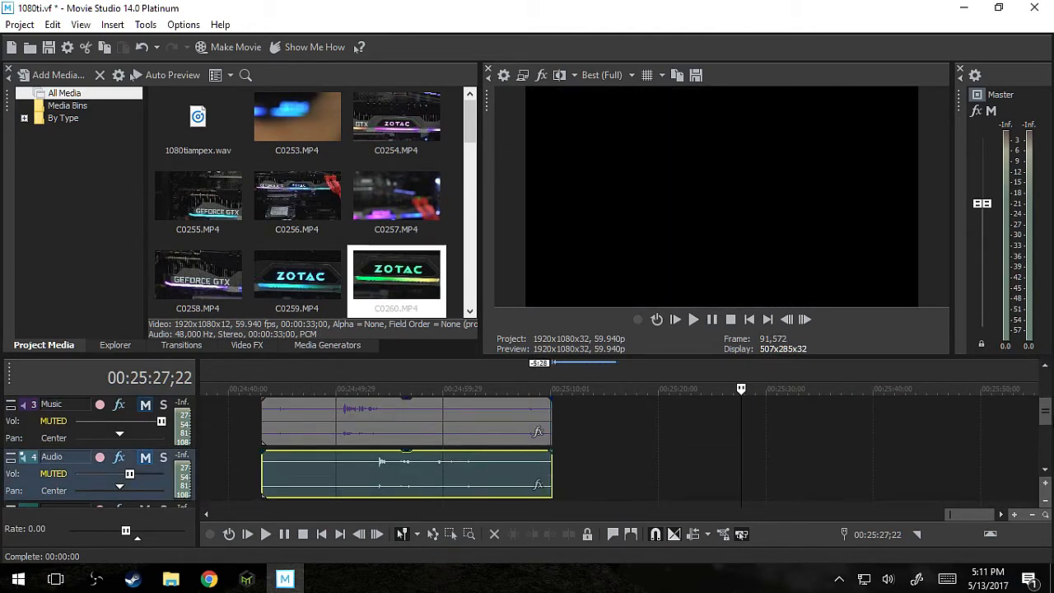
drag(1040, 414, 1041, 404)
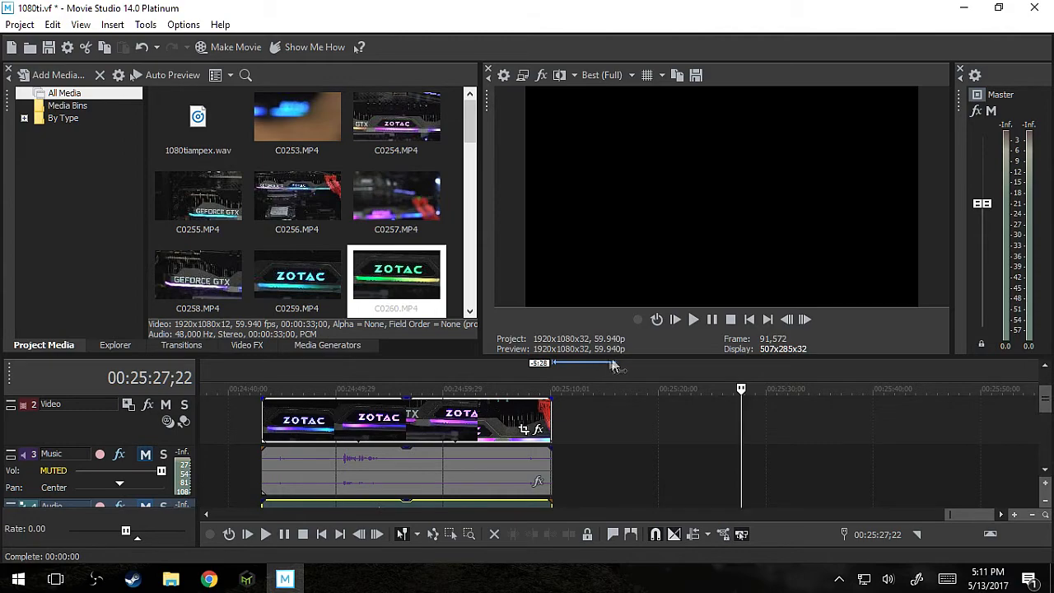
Enlarge the timeline area and create a new group from the video clip and the event on the Audio track
drag(616, 357, 616, 294)
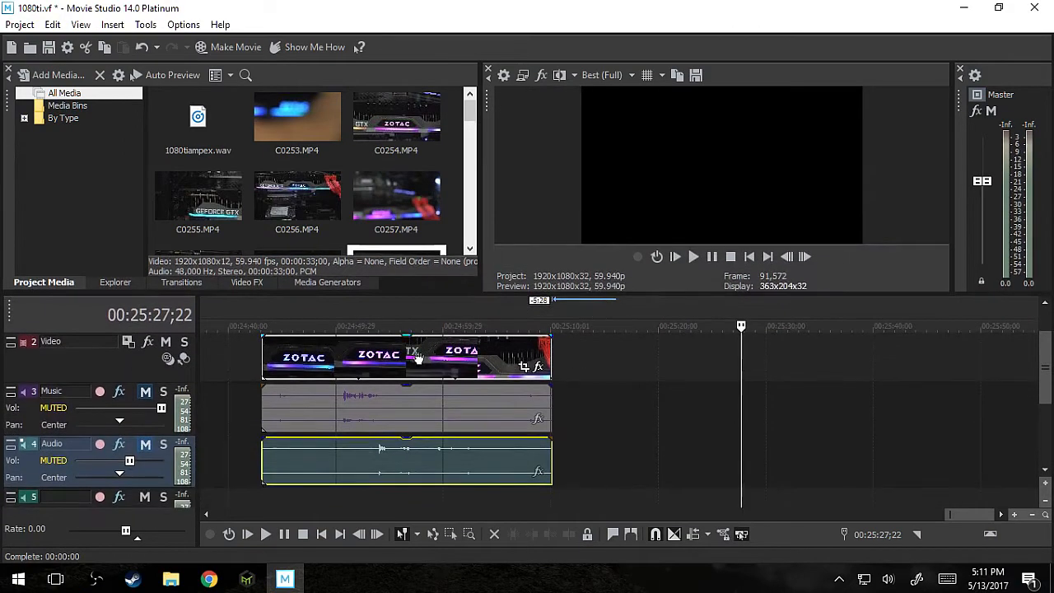
click(452, 352)
click(489, 453)
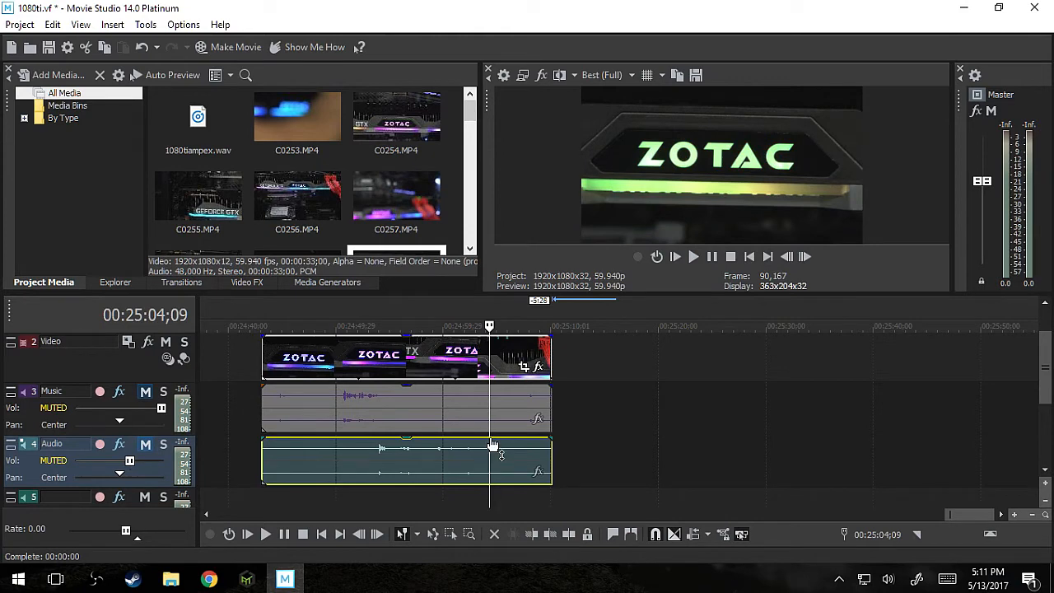
ctrl+click(503, 347)
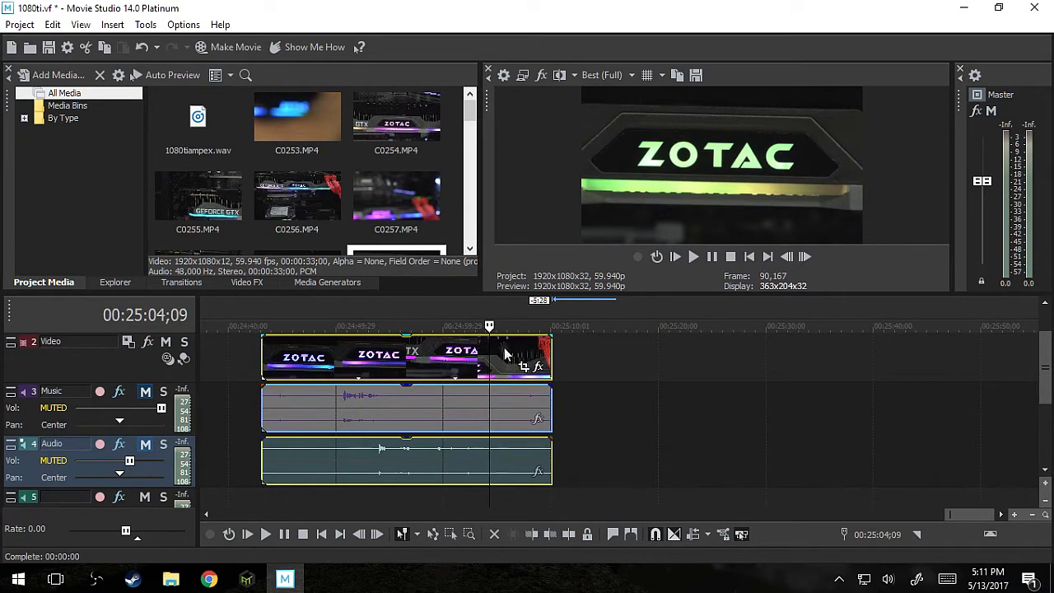
right_click(504, 349)
mouse_move(589, 493)
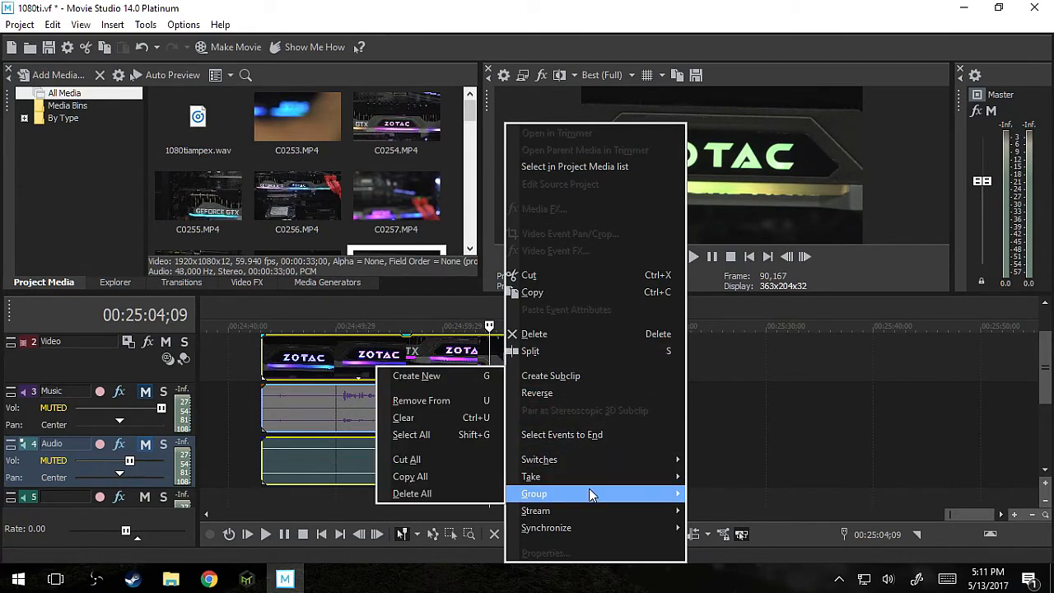
click(431, 379)
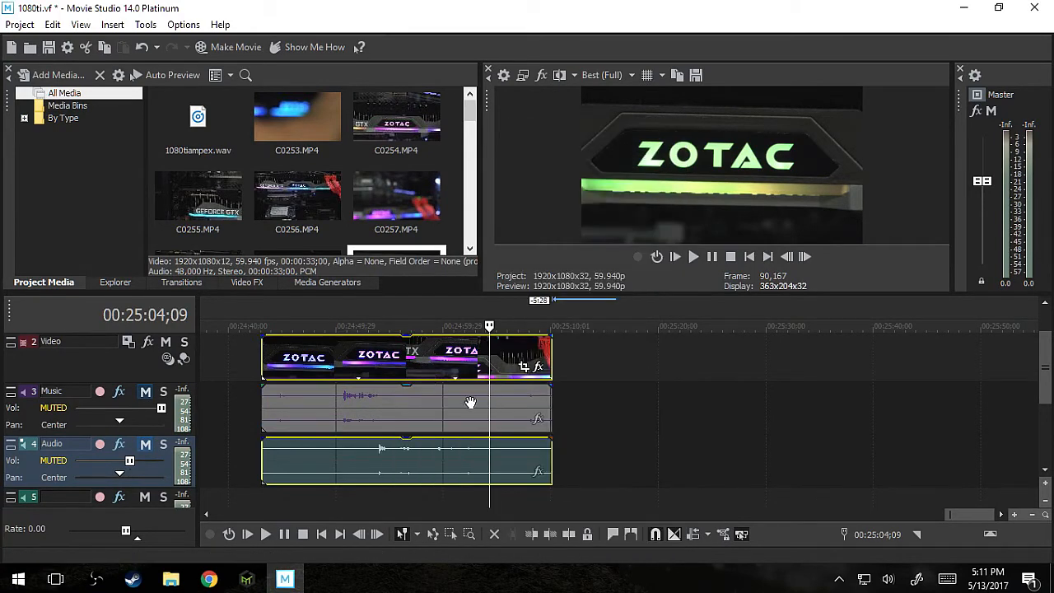
Disable Ignore Event Grouping and delete the clip's original audio from the Music track
click(743, 533)
click(613, 412)
click(508, 405)
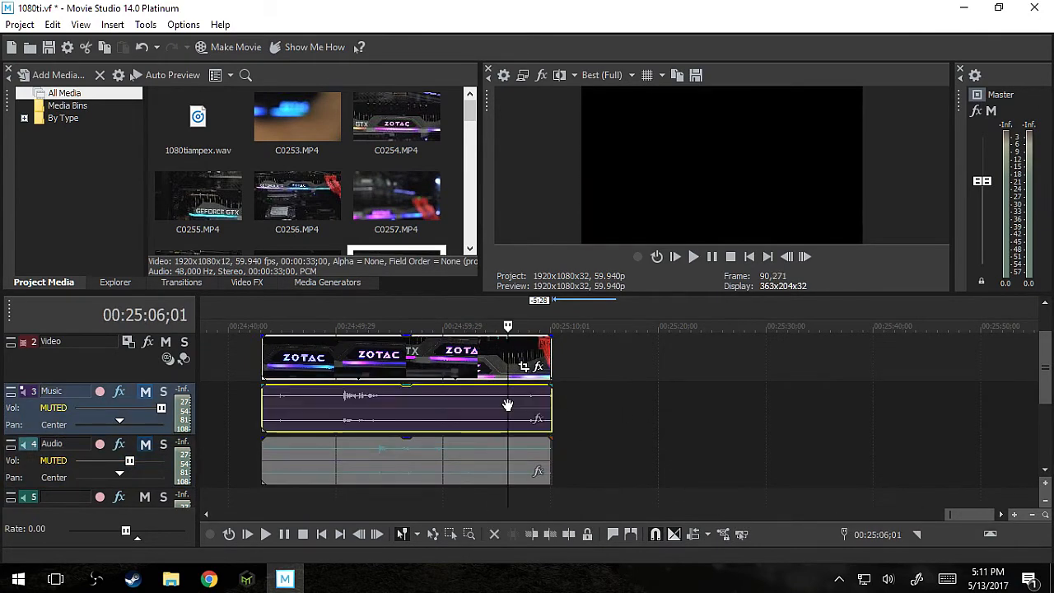
key(Delete)
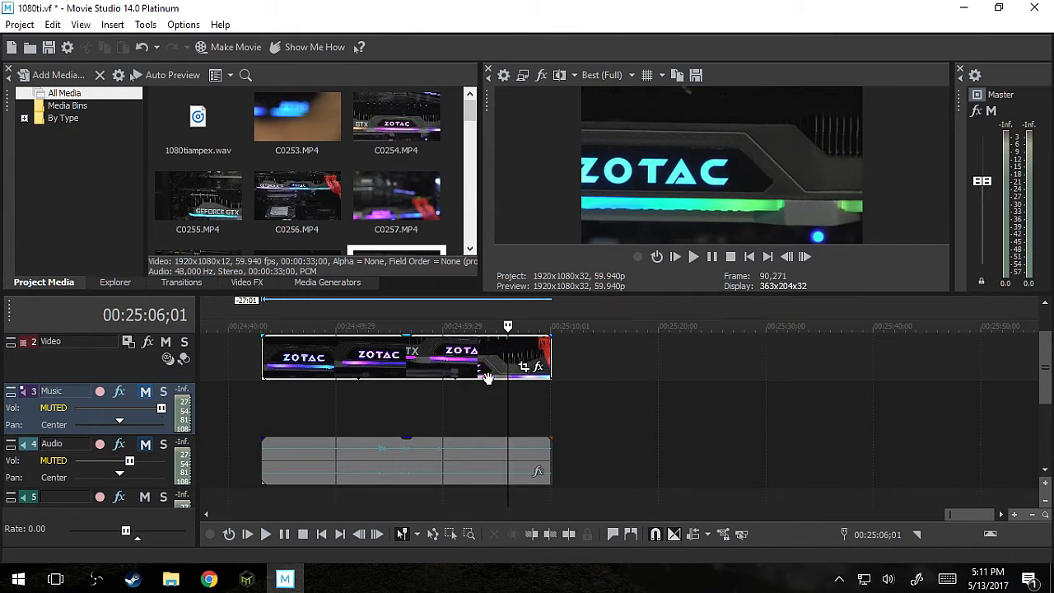
Move the replacement audio up to the Music track, and shift it later together with its grouped video
drag(469, 453, 458, 419)
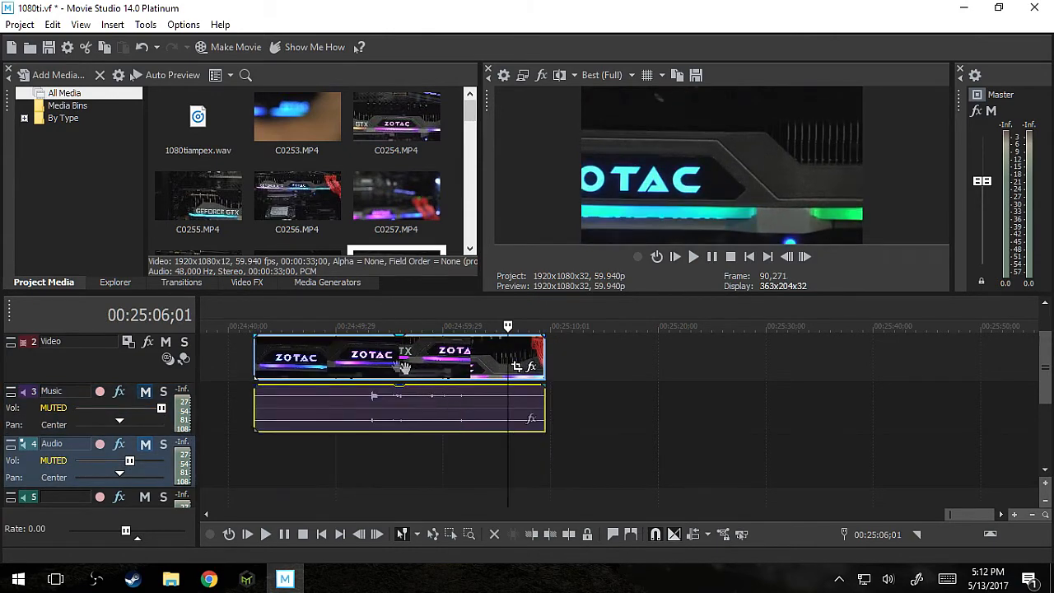
drag(381, 363, 407, 363)
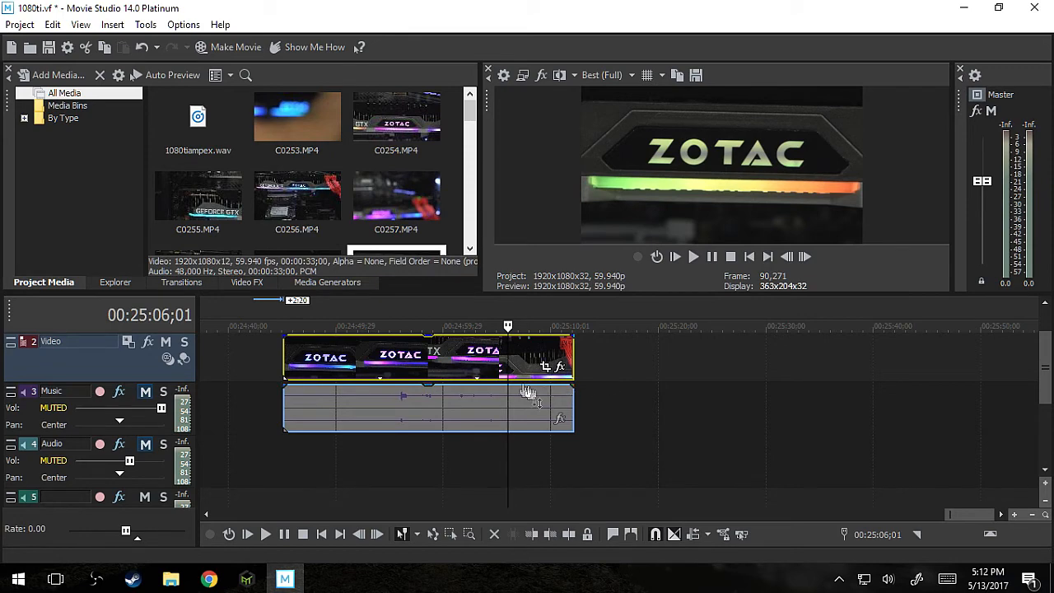
mouse_move(417, 365)
mouse_down()
mouse_move(463, 365)
mouse_move(431, 363)
mouse_up()
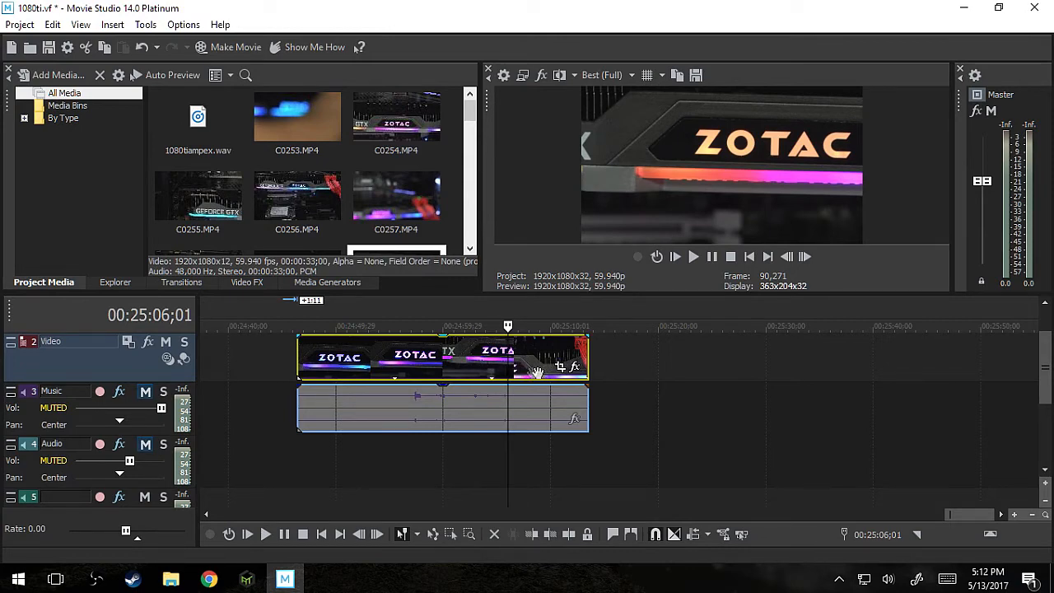
Split the grouped clip at 00:25:00;06 and move both halves later, leaving a small gap between them
click(446, 363)
key(s)
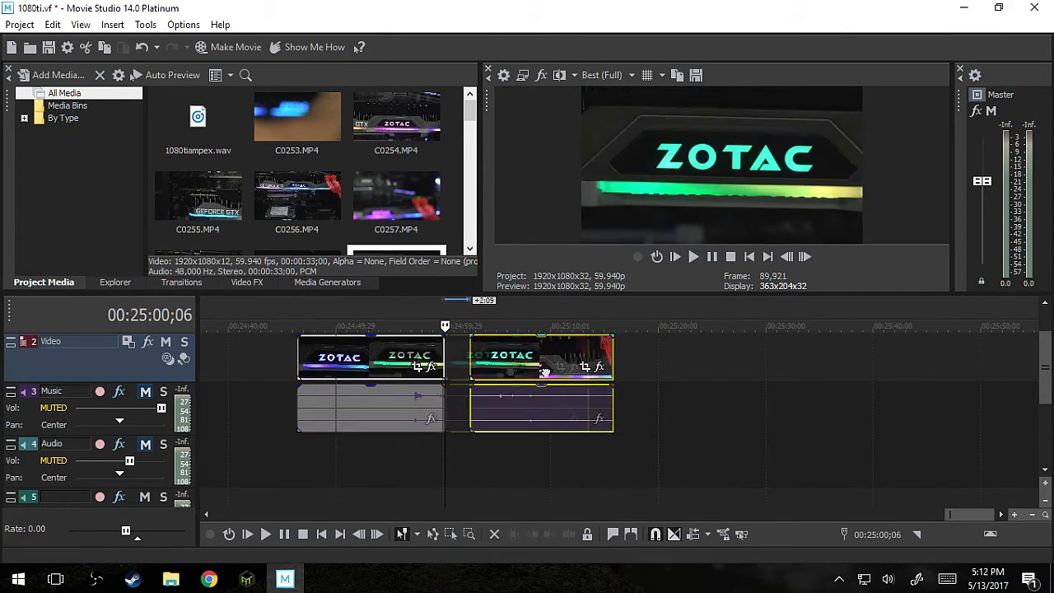
drag(463, 364, 613, 369)
drag(400, 356, 501, 360)
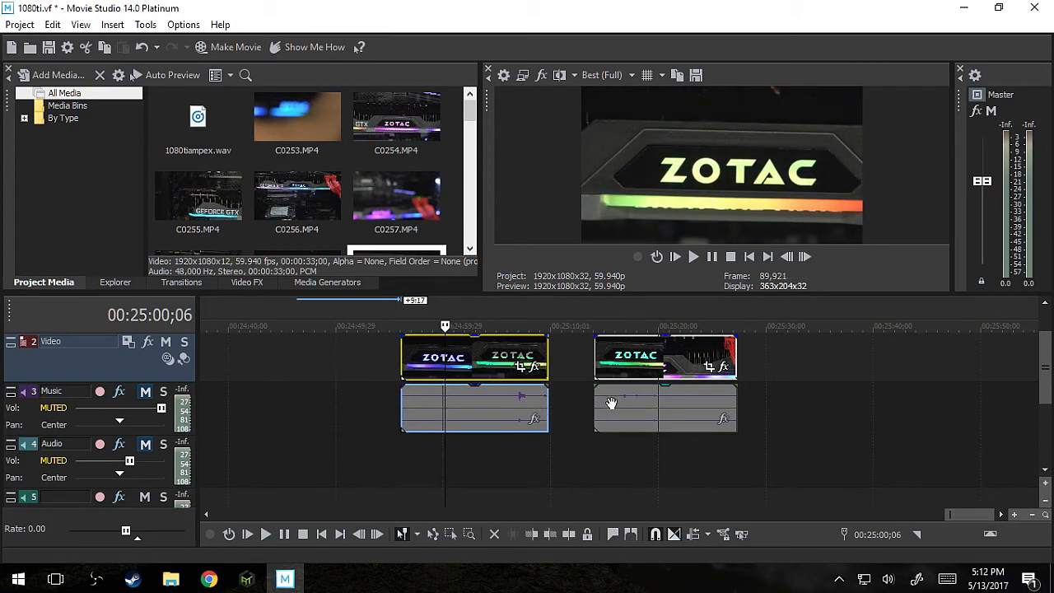
drag(618, 363, 591, 362)
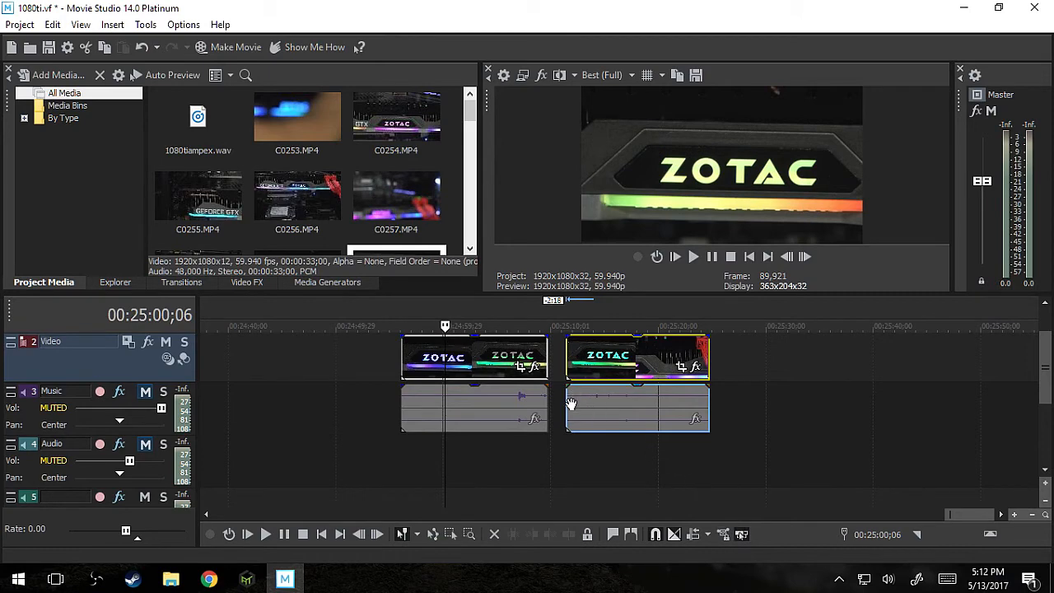
Extend the first half's audio beyond its video, shorten the second half's audio start, and butt the second video against the first
mouse_move(568, 404)
mouse_down()
mouse_move(581, 406)
mouse_move(553, 401)
mouse_move(566, 403)
mouse_up()
drag(627, 363, 609, 365)
key(ctrl+z)
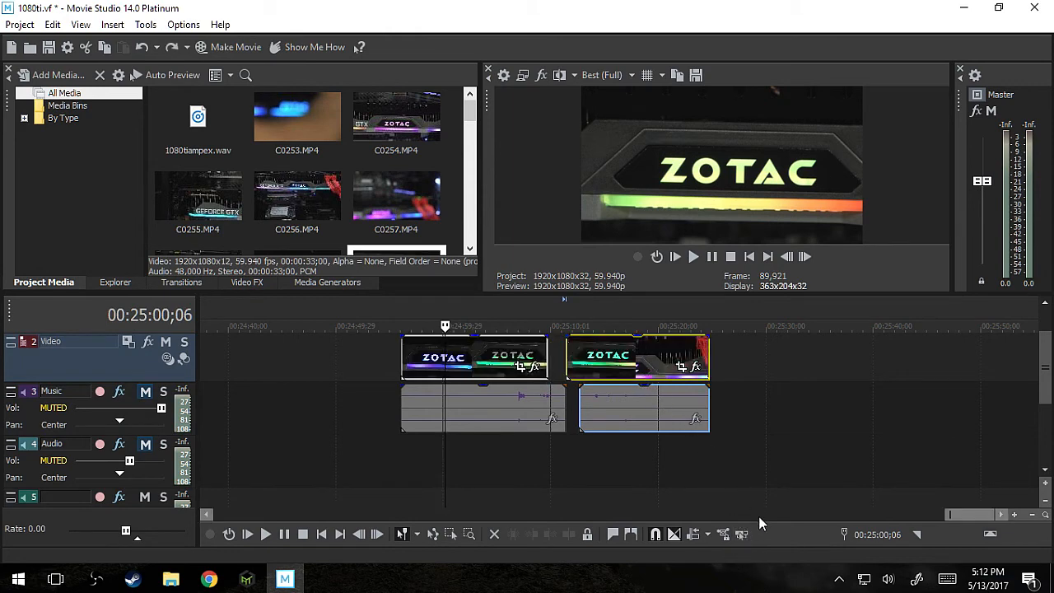
drag(630, 365, 618, 369)
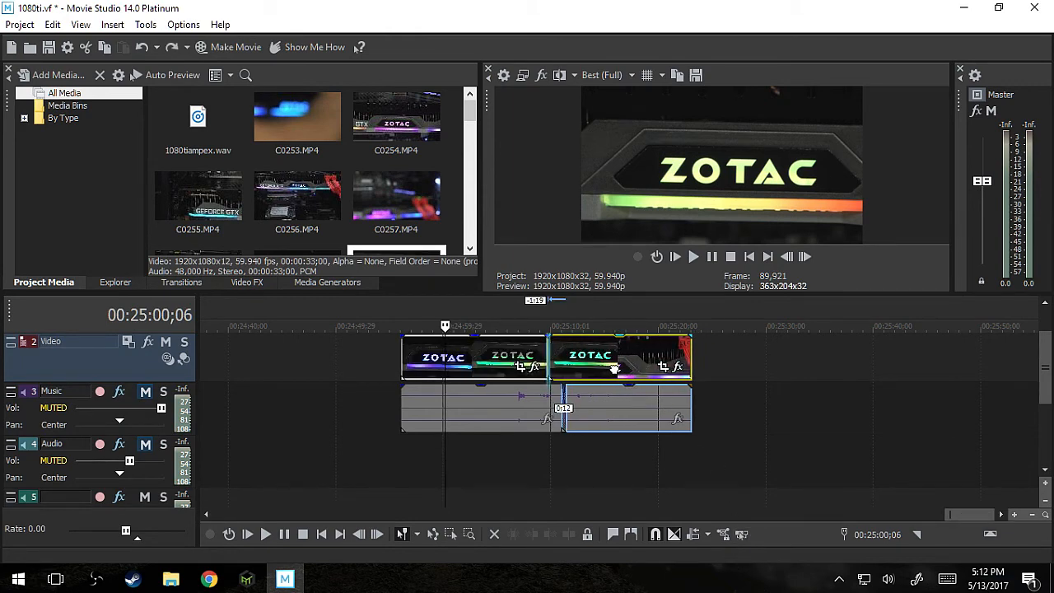
Trim the end of the first half's audio so it meets the second half's audio just after the video cut
click(566, 416)
scroll(591, 434, up, 5)
scroll(591, 434, up, 3)
drag(584, 409, 560, 410)
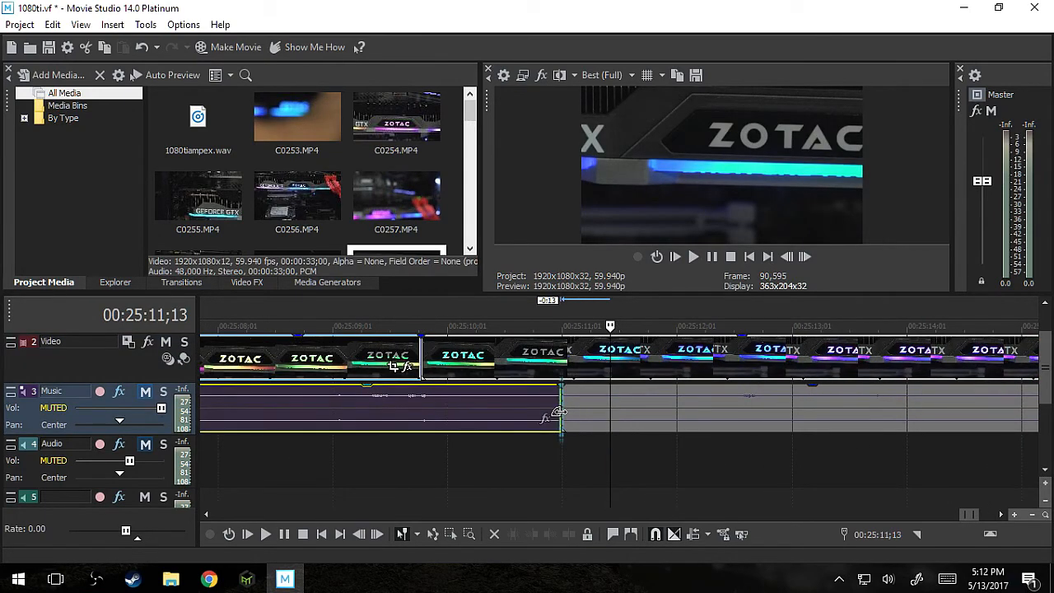
Play the section across the video cut from 00:25:09;05 to check the transition, and pause
click(348, 362)
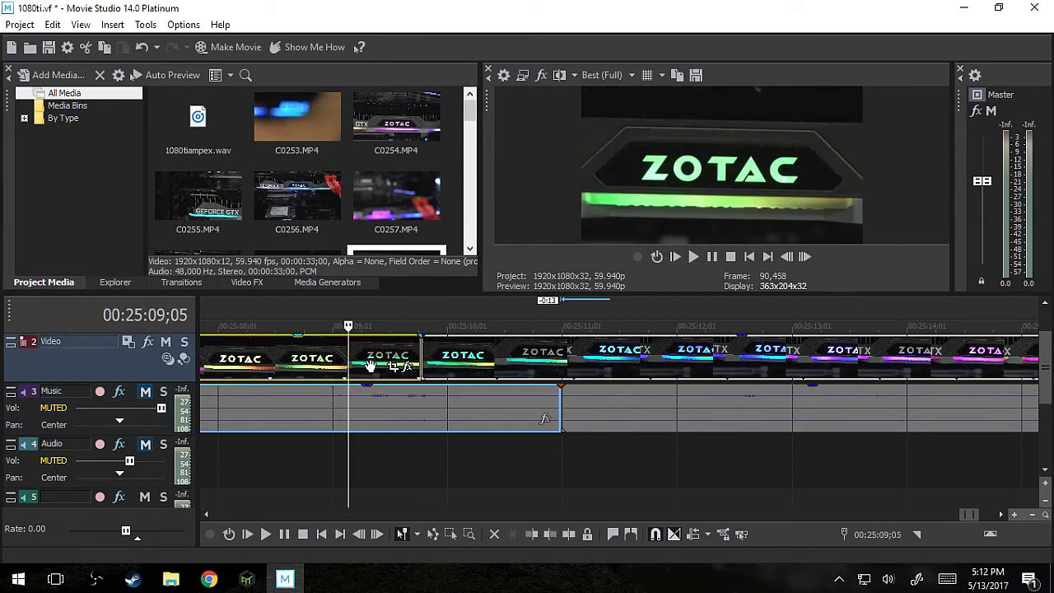
click(694, 256)
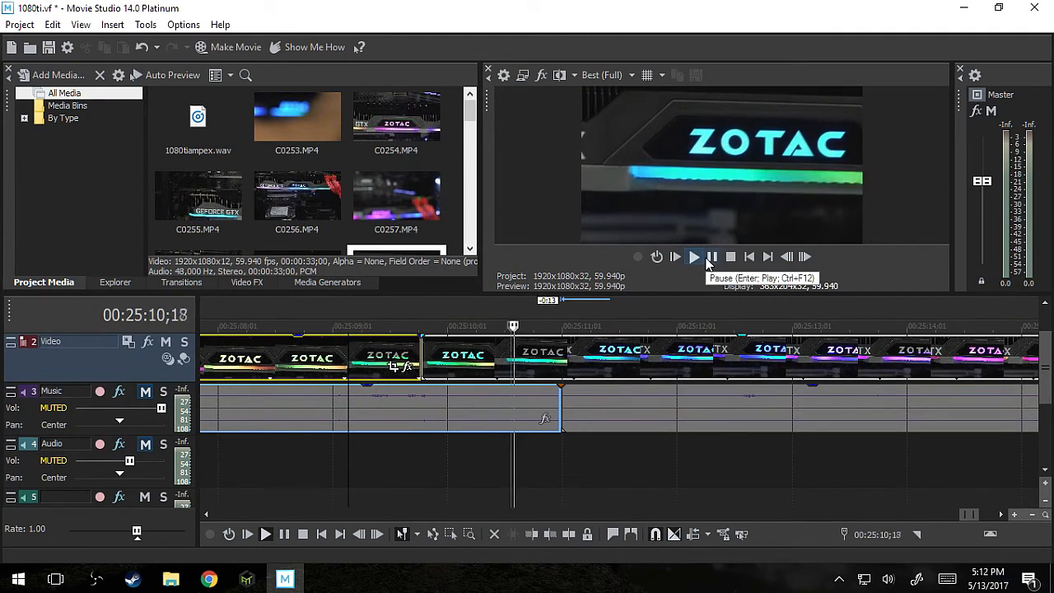
click(714, 257)
key(Down)
key(Down)
key(Down)
key(Down)
key(Down)
key(Down)
key(Down)
key(Down)
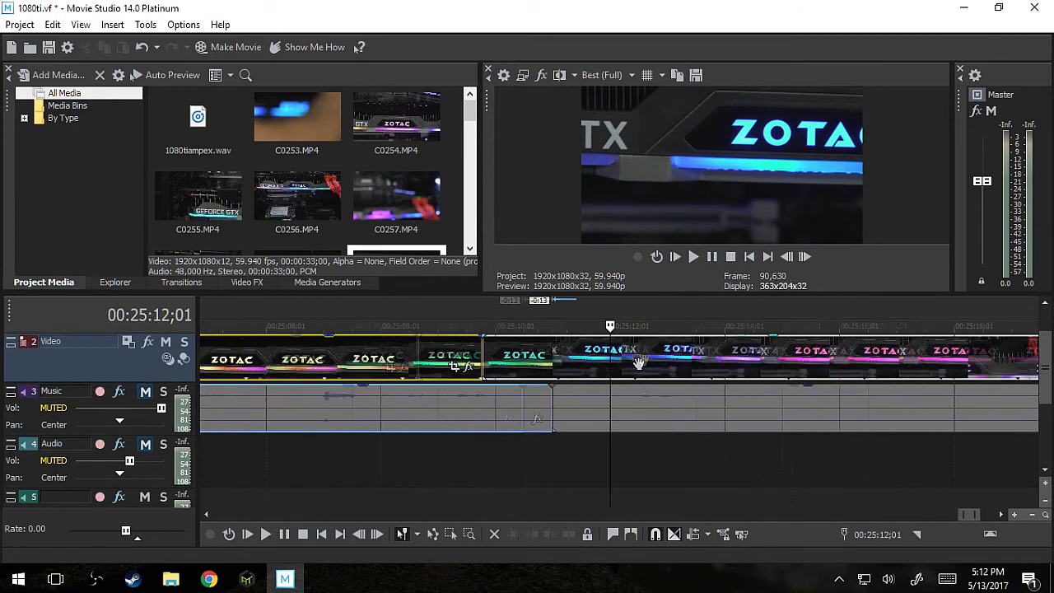
drag(1046, 380, 1042, 363)
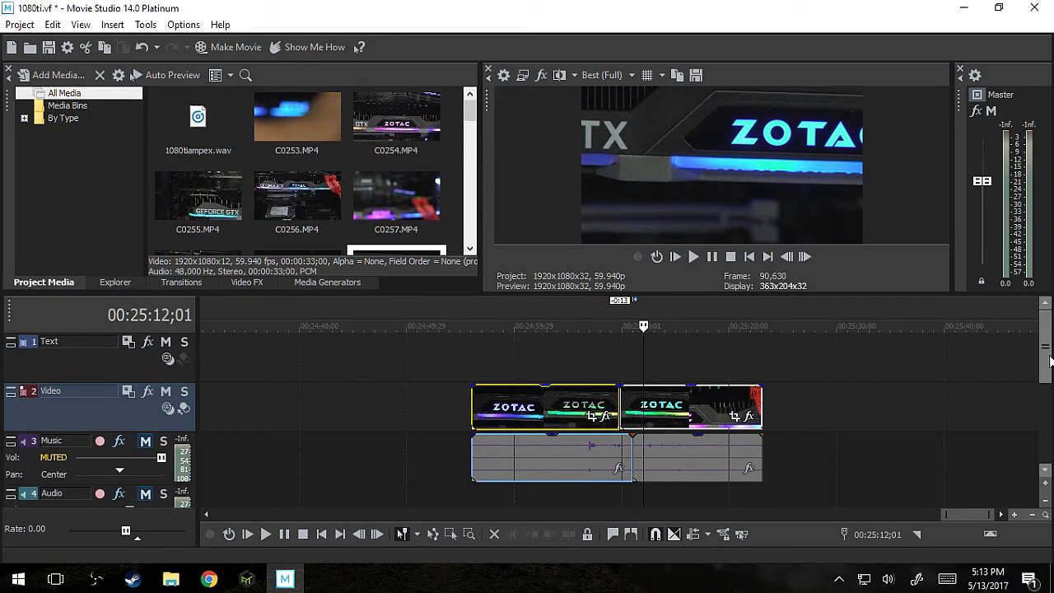
scroll(1050, 371, down, 1)
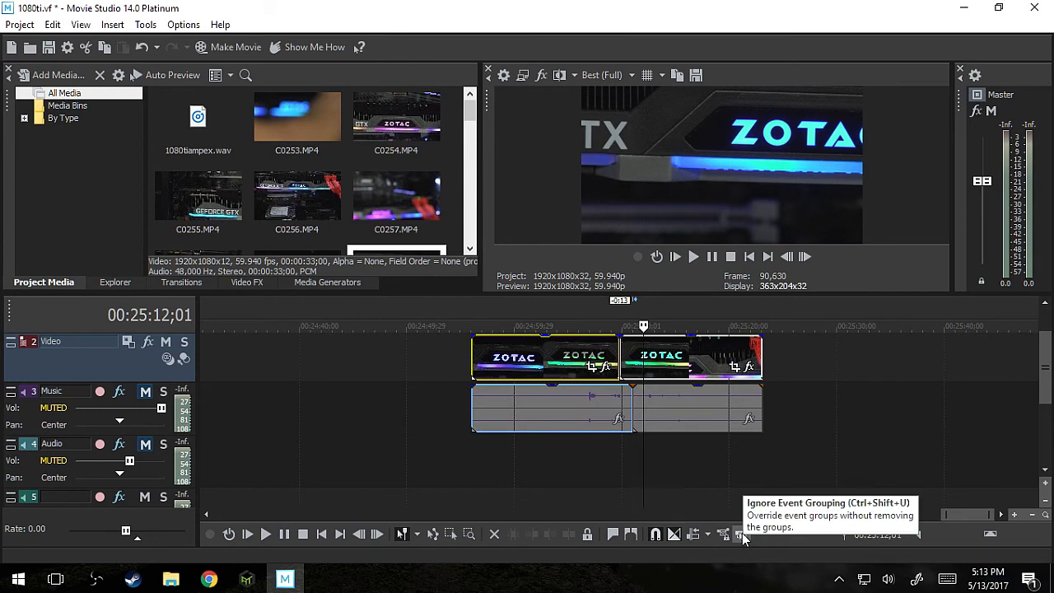
scroll(1044, 350, up, 1)
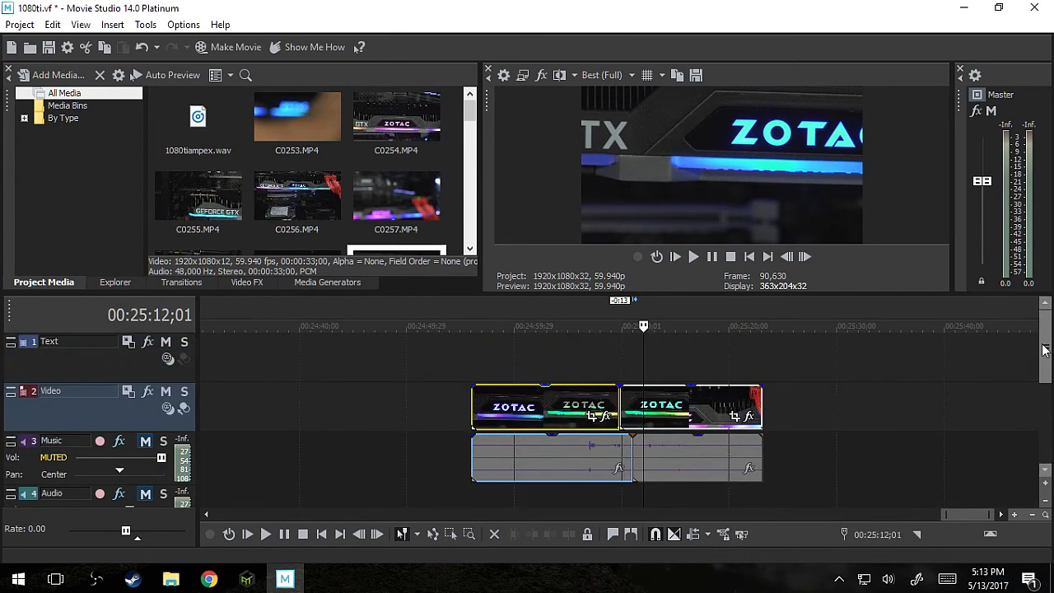